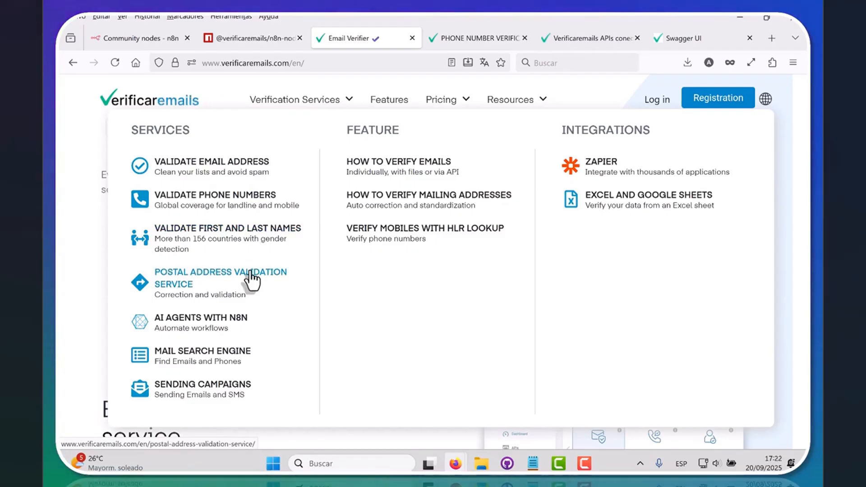
pyautogui.click(237, 39)
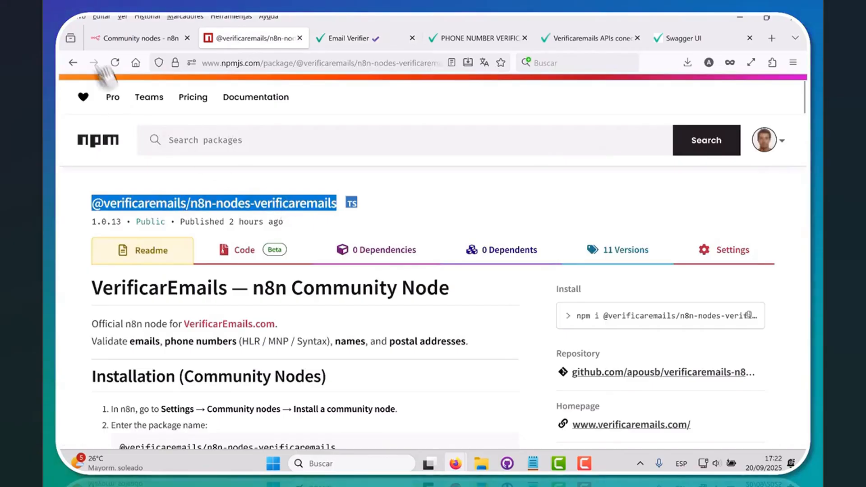
pyautogui.click(123, 38)
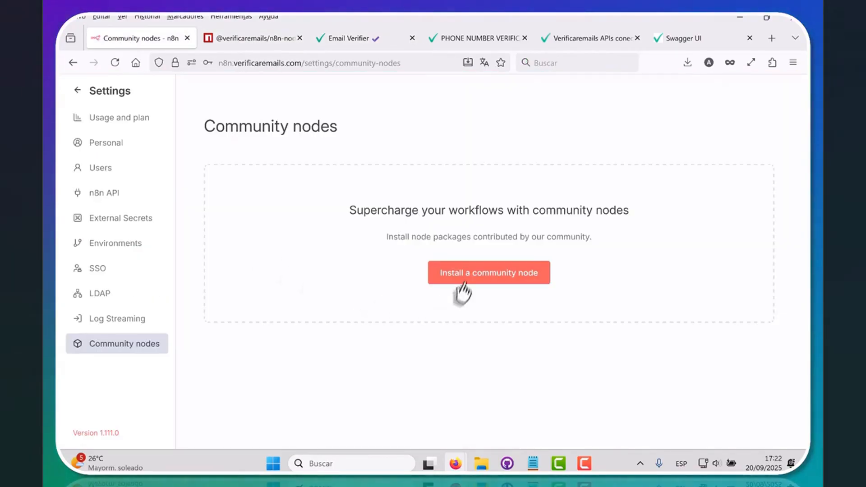
pyautogui.click(502, 275)
pyautogui.rightClick(397, 255)
pyautogui.click(421, 343)
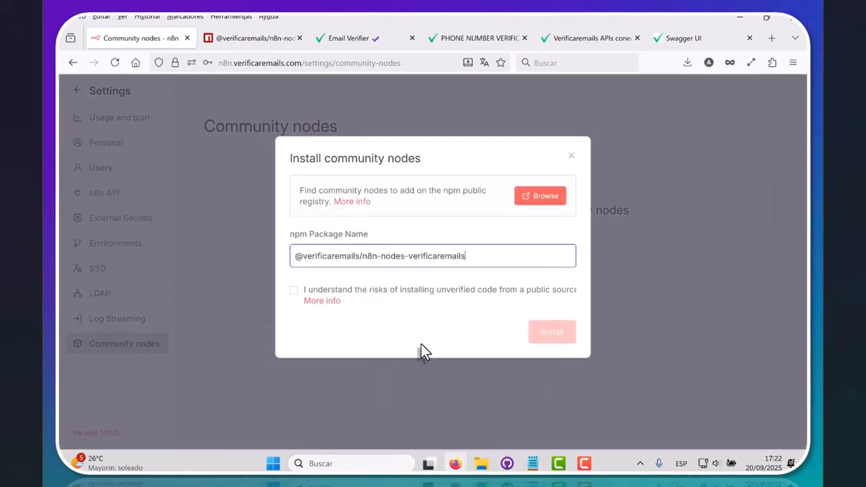
pyautogui.click(294, 290)
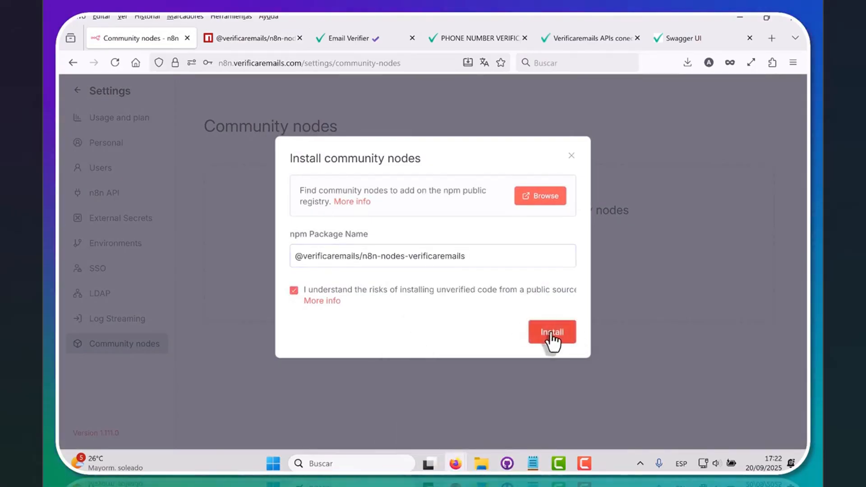
pyautogui.click(551, 336)
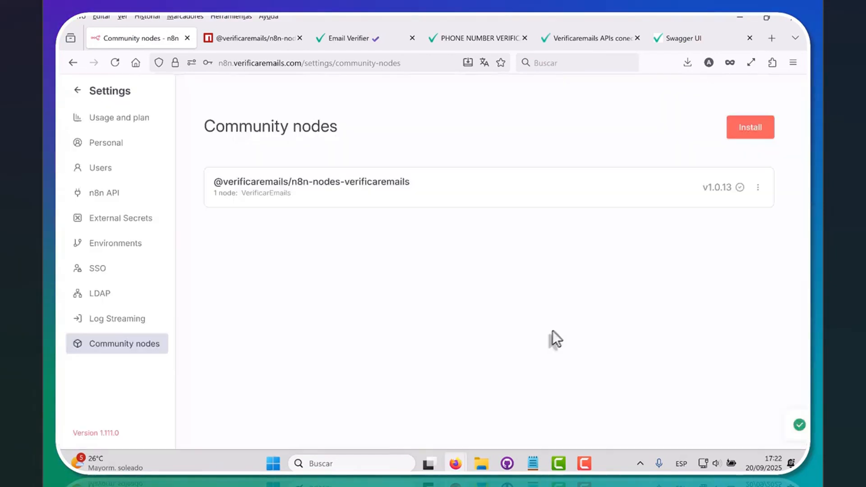
pyautogui.click(77, 92)
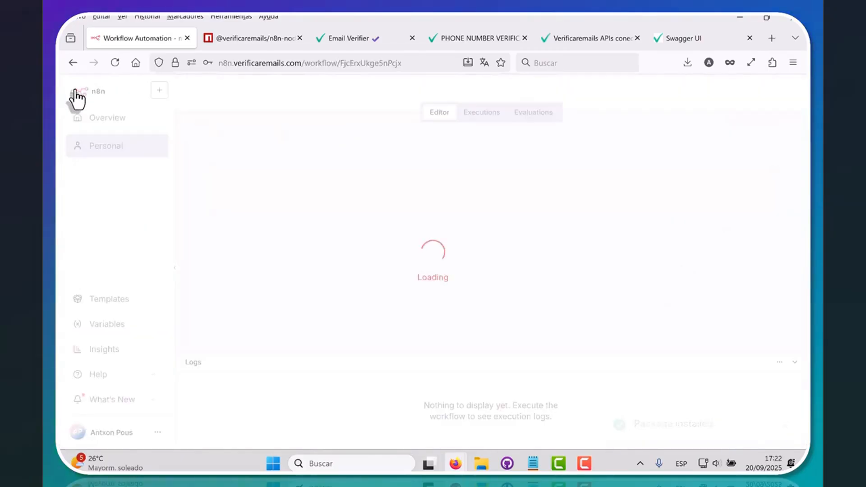
# Step: Create a new empty workflow and pick the VerificarEmails node, found by searching 'verifi', as its first step
pyautogui.click(160, 93)
pyautogui.click(179, 118)
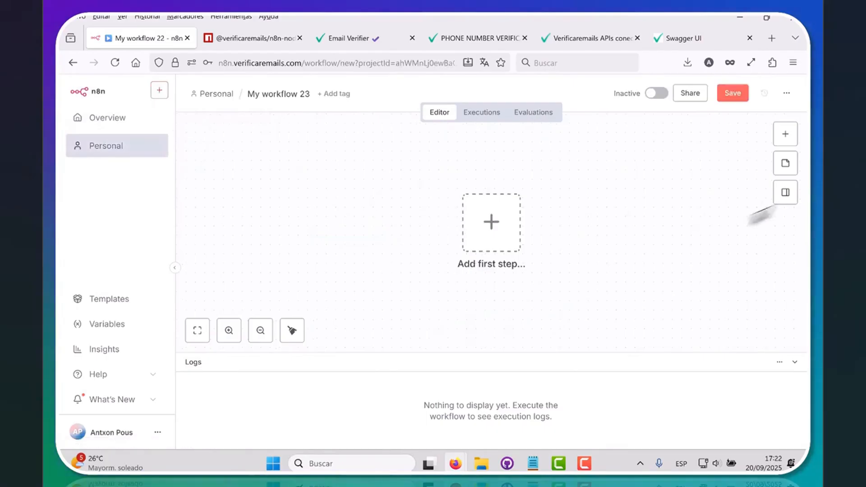
pyautogui.click(786, 135)
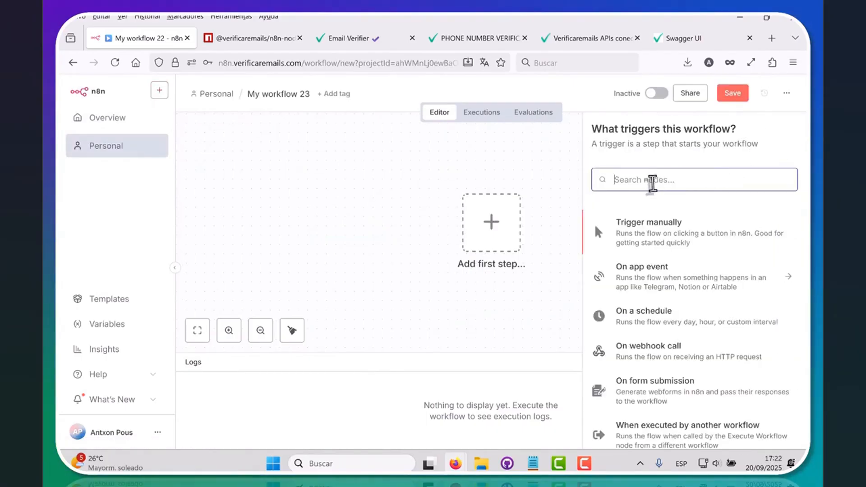
pyautogui.write('verifi')
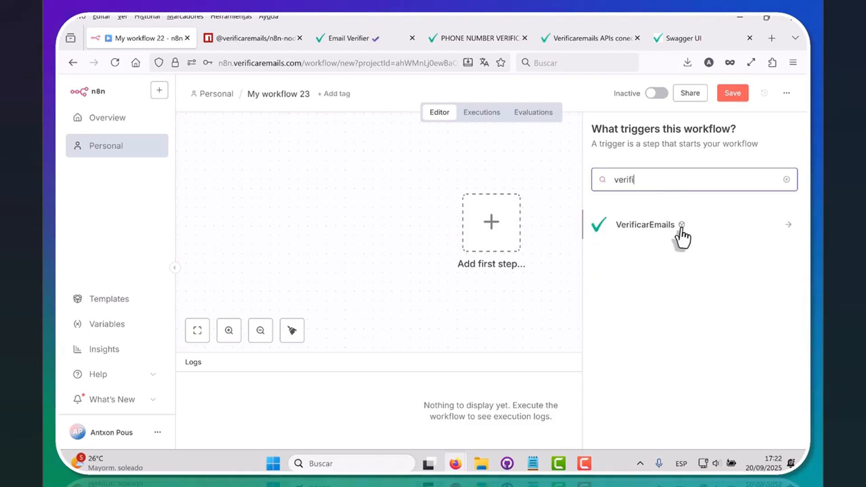
pyautogui.click(646, 227)
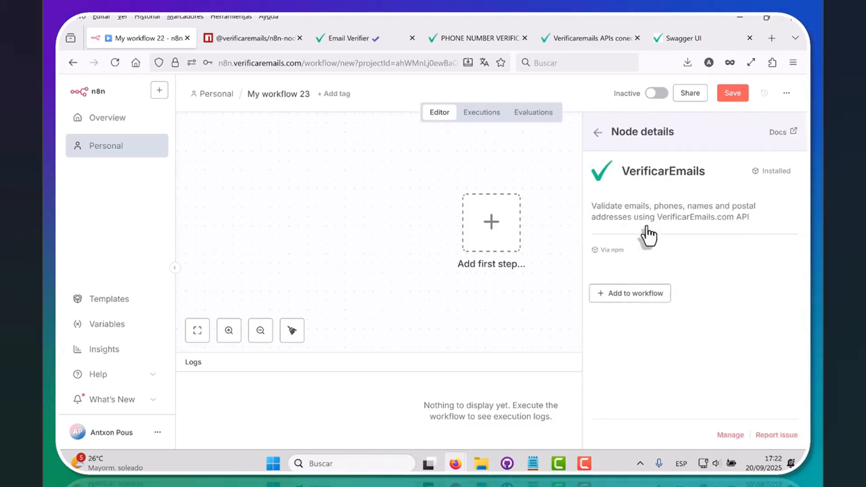
pyautogui.click(622, 300)
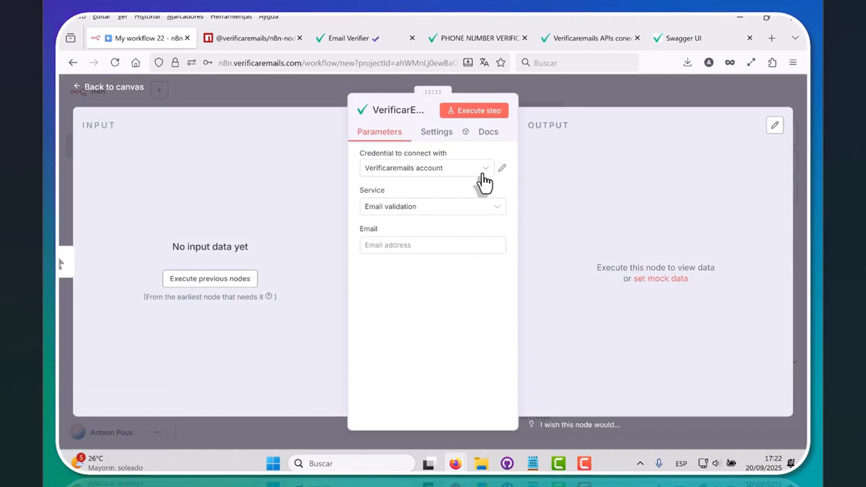
# Step: Open the Service list, then check the Verificaremails APIs dashboard and phone verification documentation
pyautogui.click(483, 208)
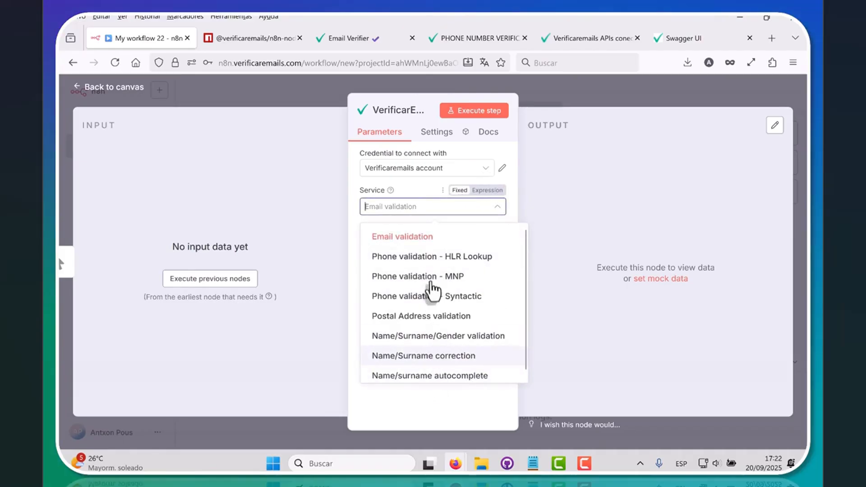
pyautogui.click(576, 44)
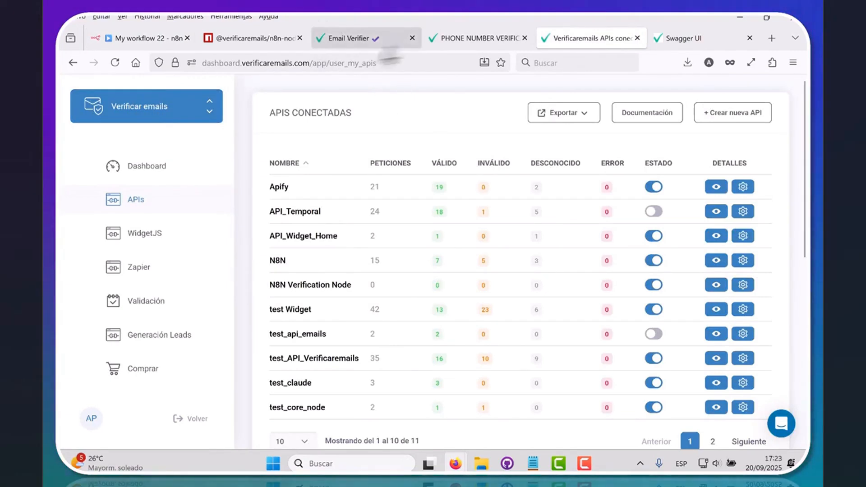
pyautogui.click(465, 44)
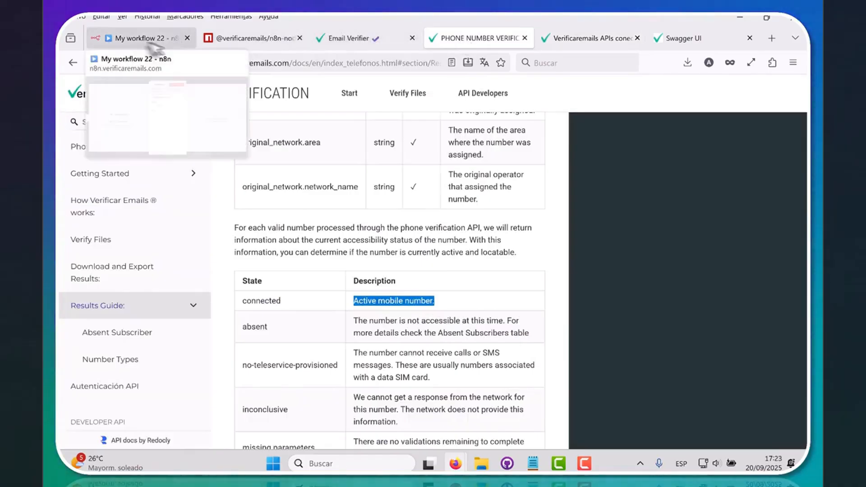
pyautogui.click(146, 41)
# Step: Run Email validation on the entered email address, getting status ok and result_code 112
pyautogui.click(408, 239)
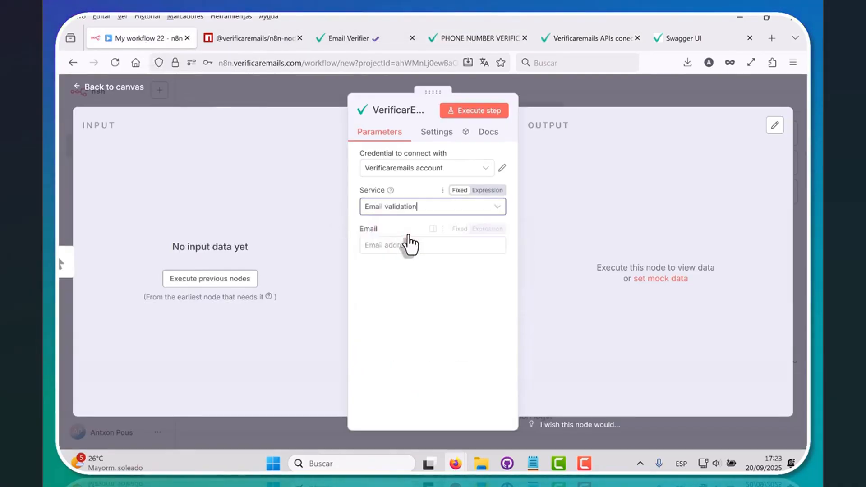
pyautogui.click(387, 245)
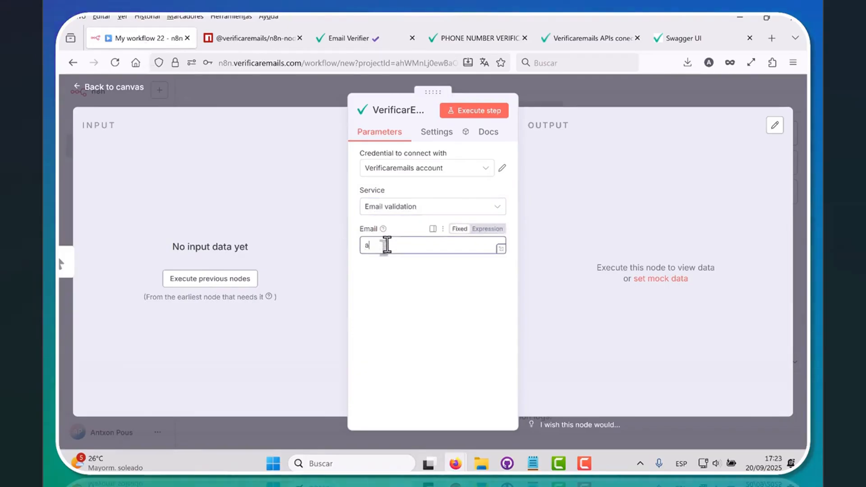
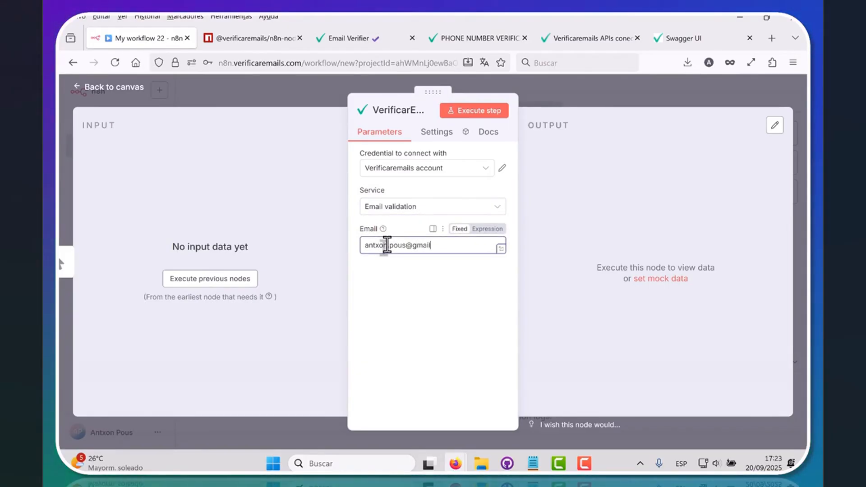
pyautogui.click(485, 113)
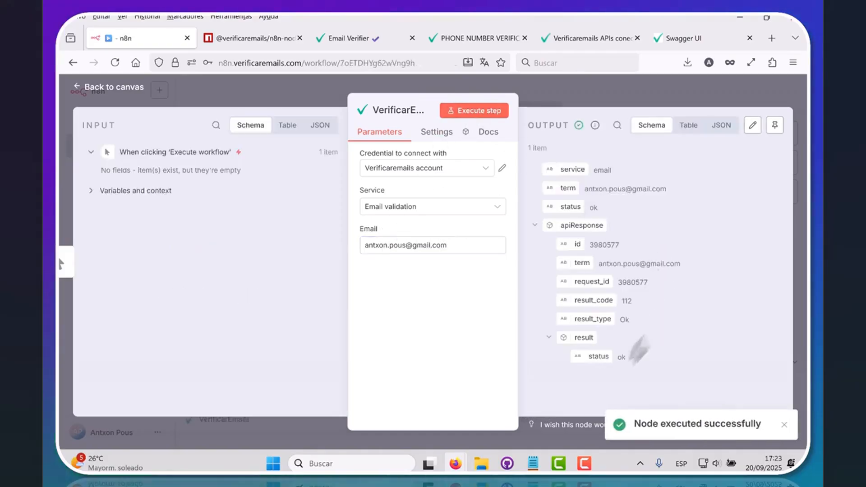
pyautogui.doubleClick(622, 357)
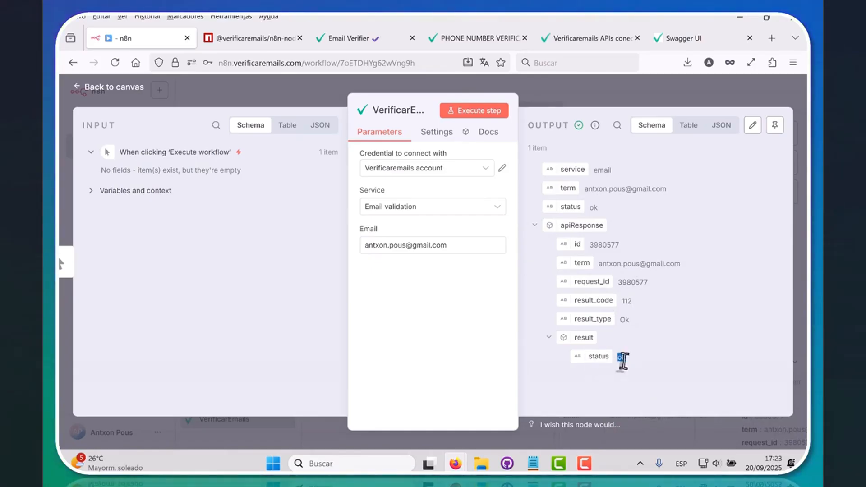
# Step: Scroll through the Email Verifier page, then view the phone number verification Results Guide
pyautogui.click(357, 45)
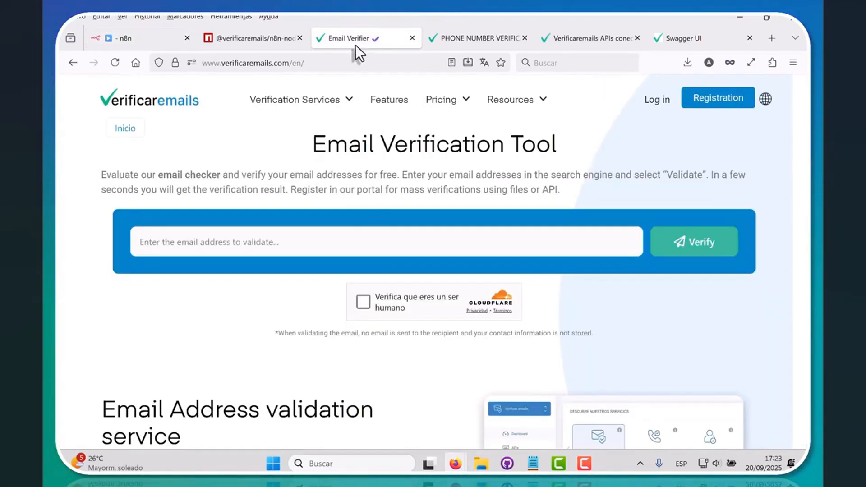
pyautogui.scroll(-10, 391, 188)
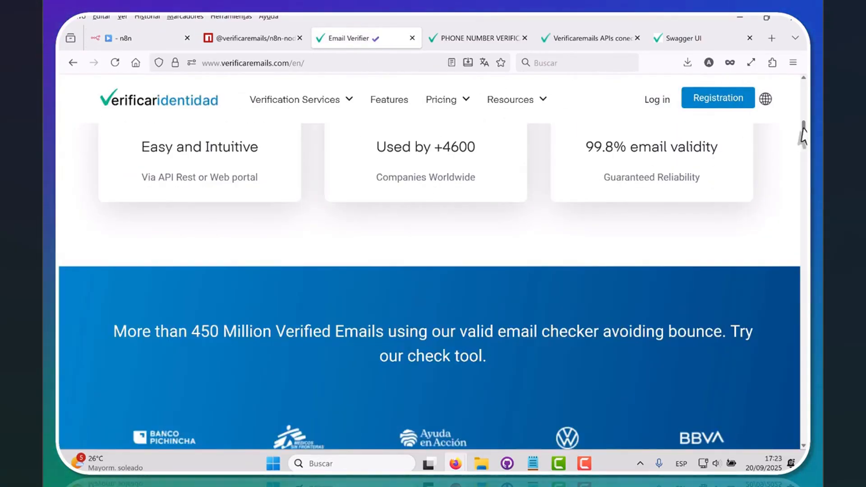
pyautogui.scroll(-15, 785, 151)
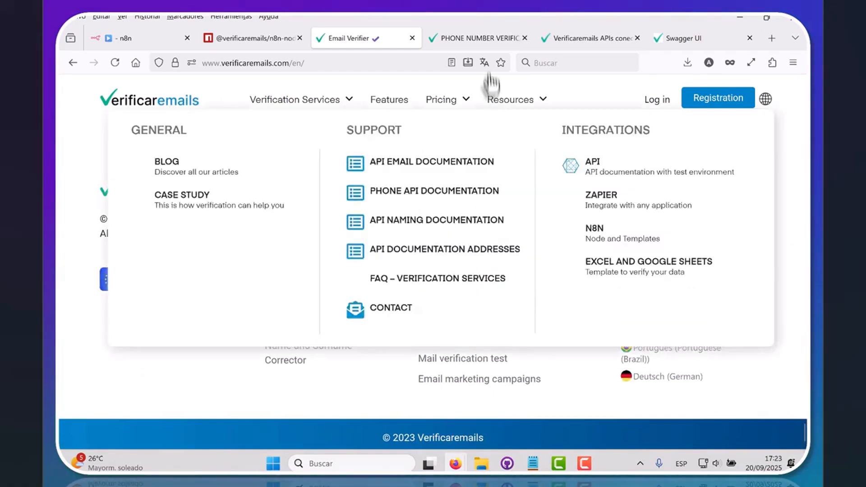
pyautogui.click(486, 38)
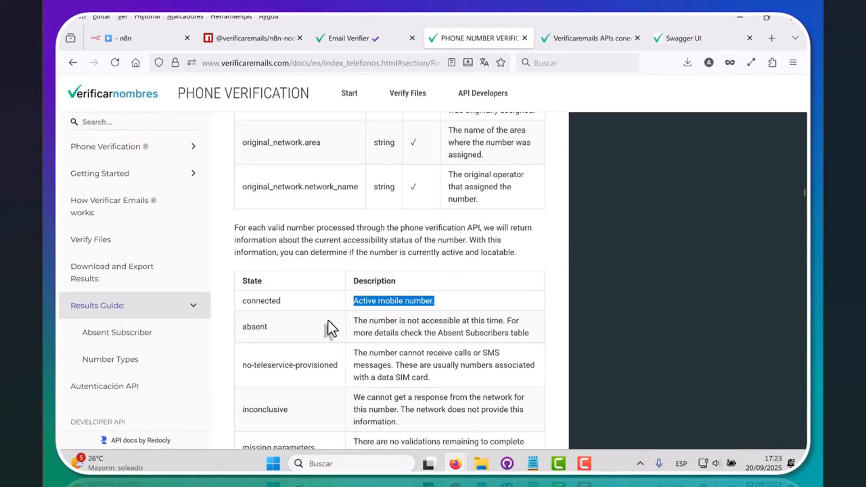
pyautogui.click(162, 45)
# Step: Run Phone validation - HLR Lookup on a phone number (connected on DIGI mobil), then choose Postal Address validation
pyautogui.click(431, 208)
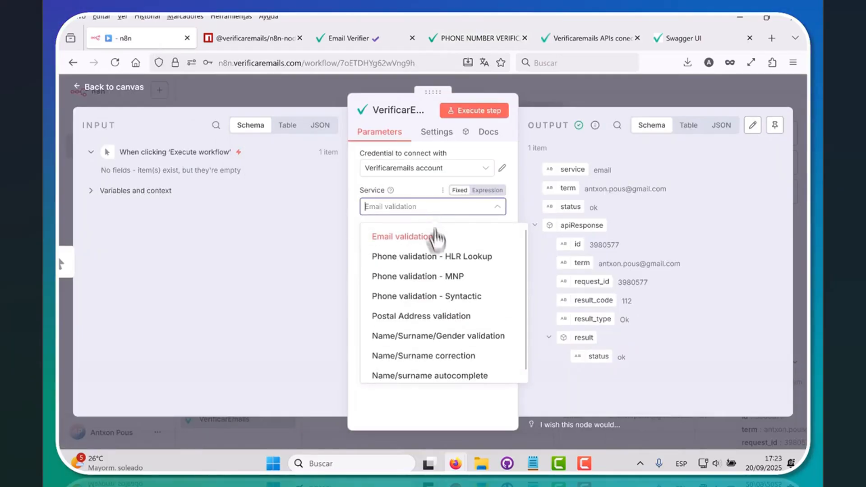
pyautogui.click(434, 256)
pyautogui.click(378, 245)
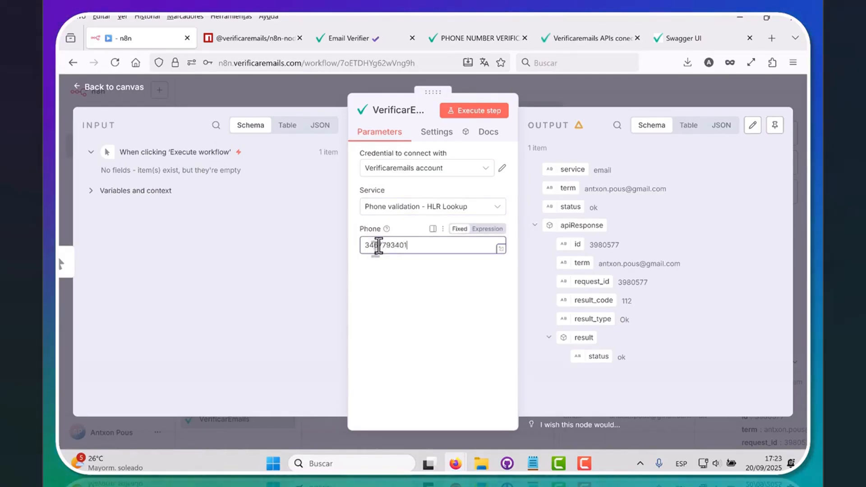
pyautogui.click(469, 112)
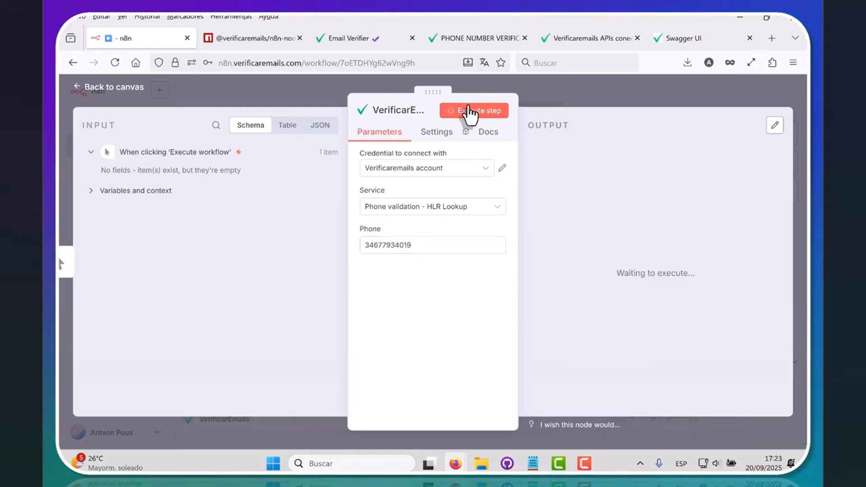
pyautogui.scroll(-8, 706, 259)
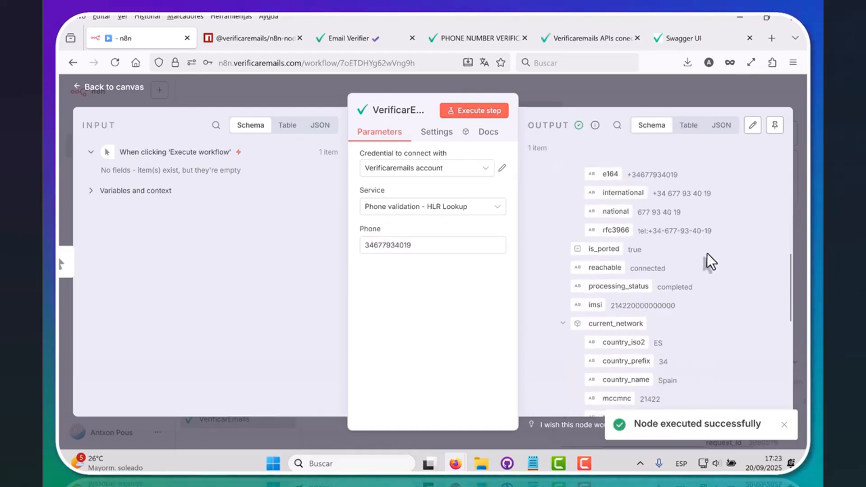
pyautogui.scroll(-2, 708, 253)
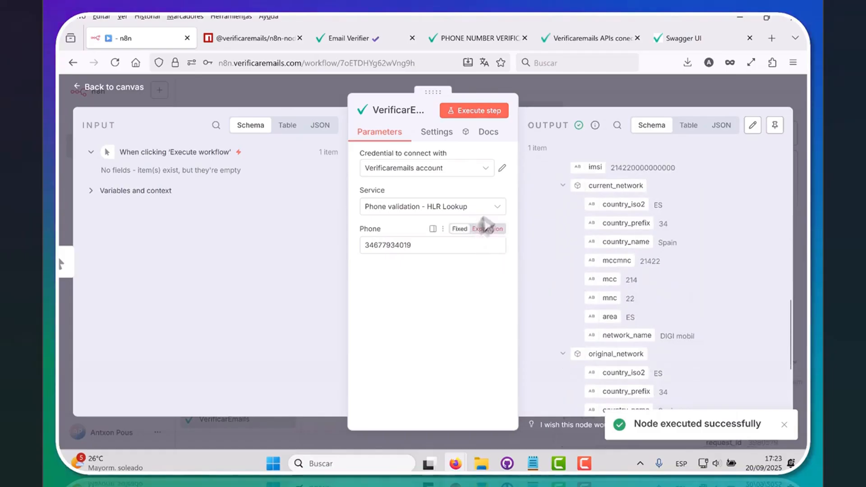
pyautogui.click(494, 210)
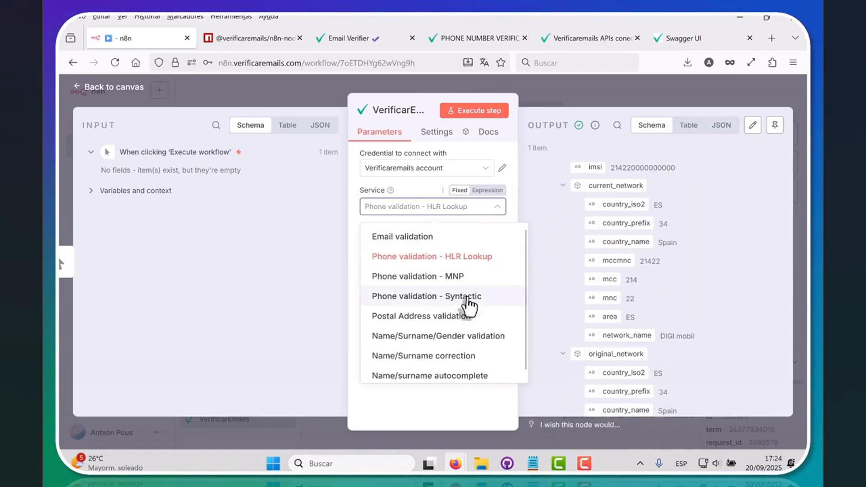
pyautogui.click(448, 317)
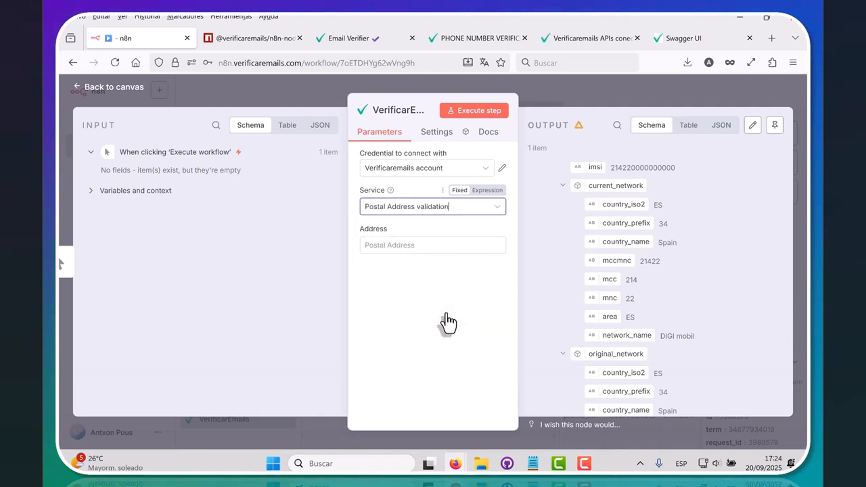
# Step: Validate a Barcelona street address, reviewing the Válido result, formattedAddress and addressComponents
pyautogui.click(390, 245)
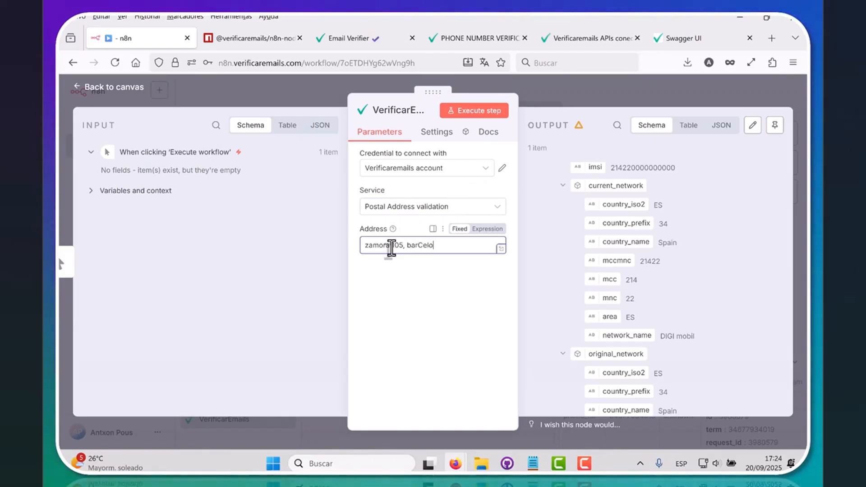
pyautogui.click(463, 112)
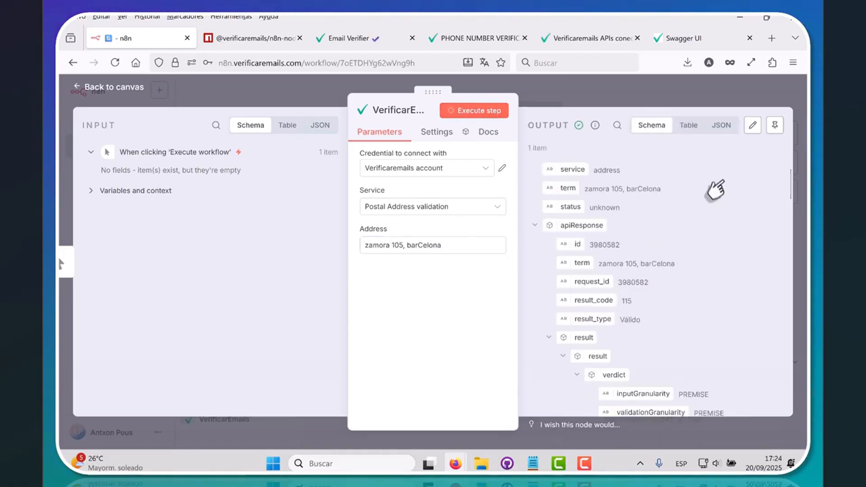
pyautogui.scroll(-8, 719, 275)
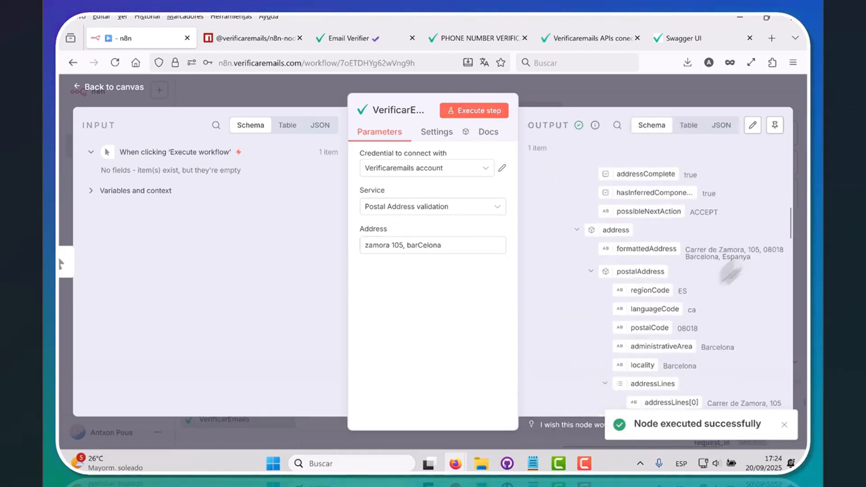
pyautogui.moveTo(757, 256); pyautogui.dragTo(692, 253)
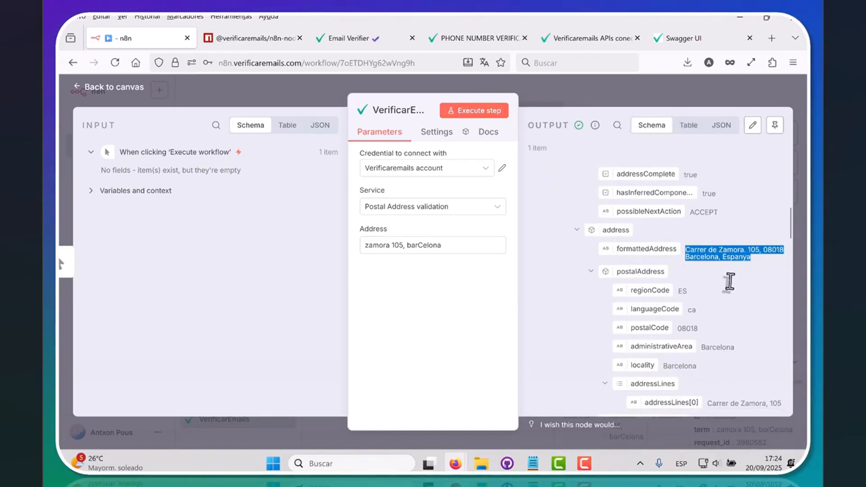
pyautogui.scroll(3, 712, 300)
pyautogui.scroll(-5, 738, 342)
pyautogui.scroll(-2, 733, 328)
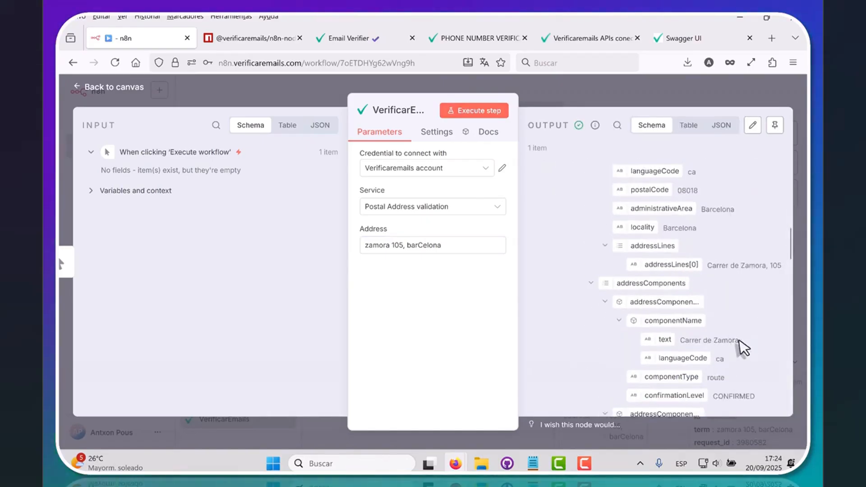
pyautogui.click(458, 211)
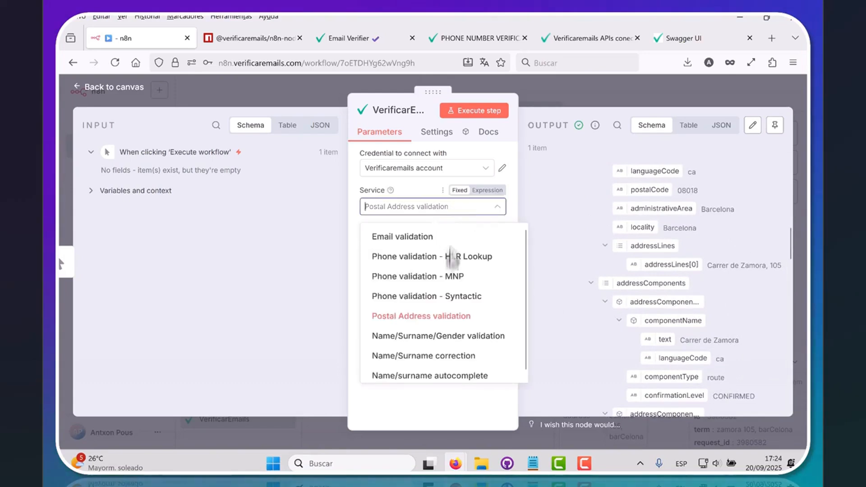
# Step: Run Name/Surname/Gender validation on a first name, which returns a 403 token mismatch error
pyautogui.click(440, 337)
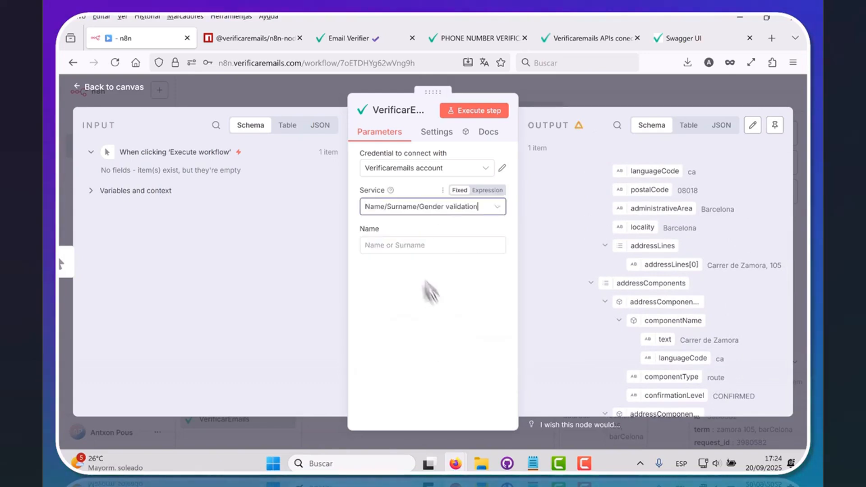
pyautogui.click(405, 246)
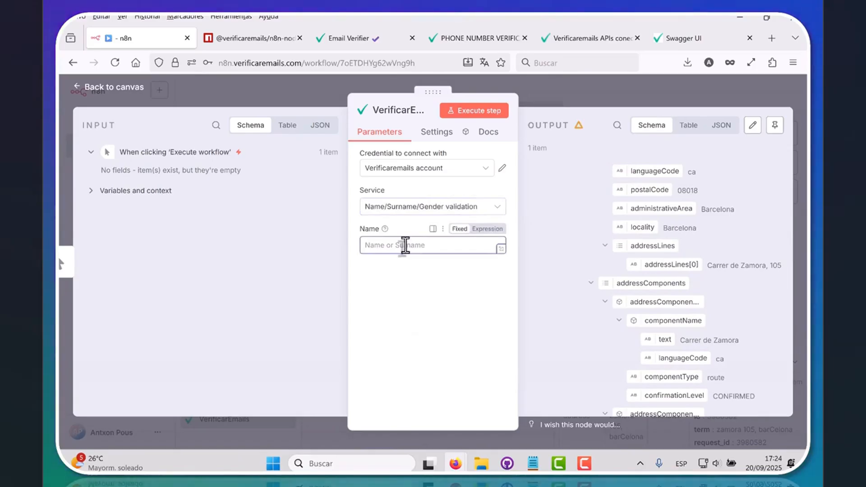
pyautogui.write('antxon')
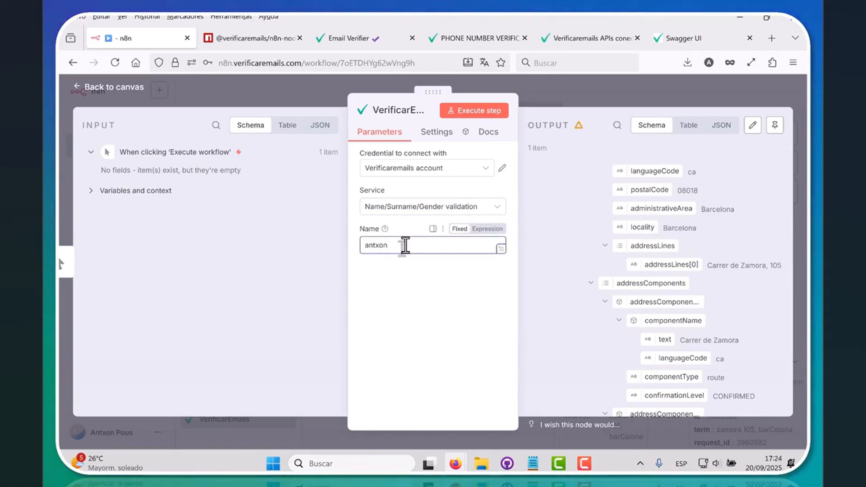
pyautogui.click(460, 118)
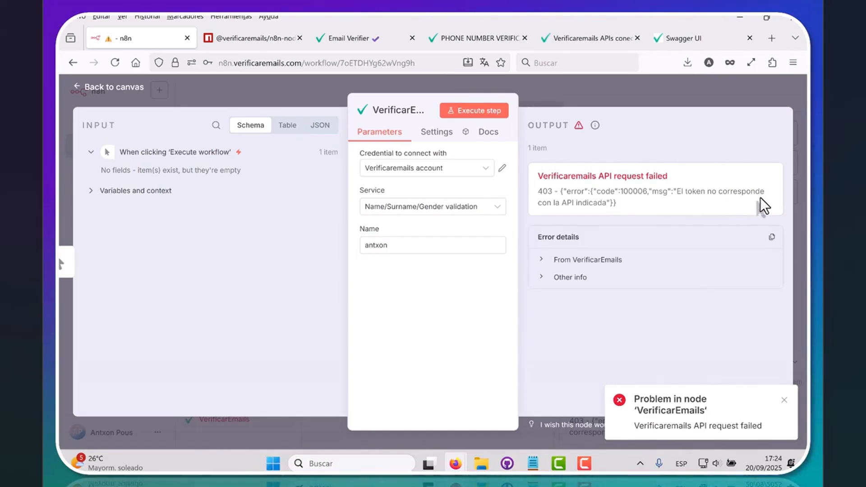
pyautogui.click(421, 210)
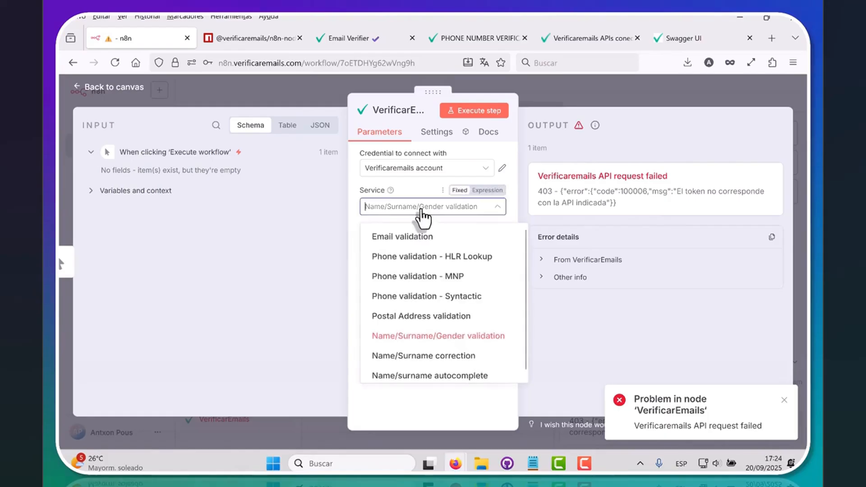
# Step: Switch to Name/Surname correction, enter the misspelt first name and set gender to Male
pyautogui.click(417, 356)
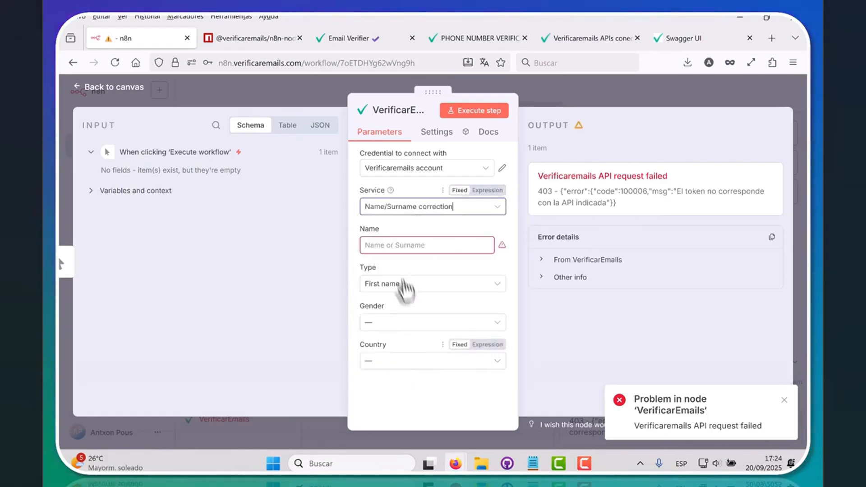
pyautogui.click(402, 245)
pyautogui.write('antxo')
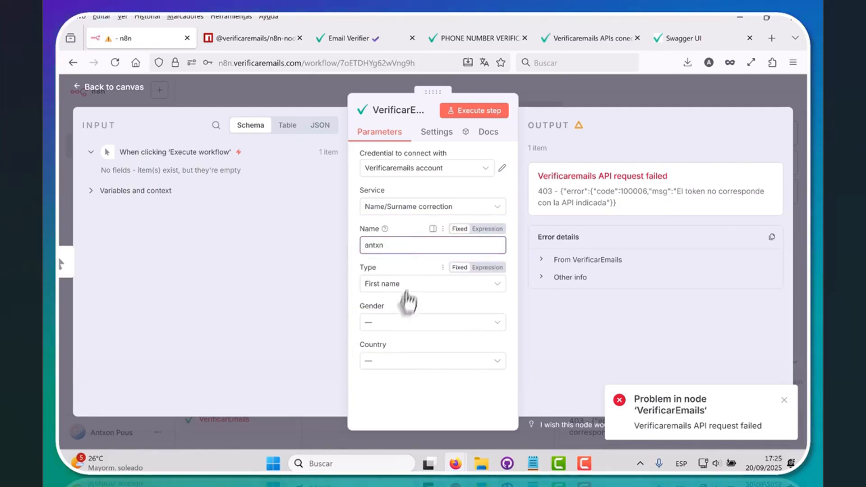
pyautogui.click(386, 323)
pyautogui.click(392, 371)
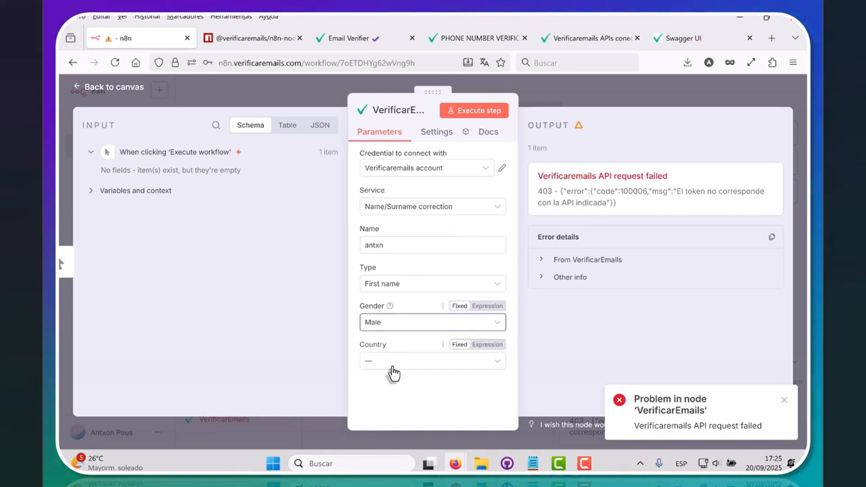
# Step: Set the country to Spain and run the correction, which returns status true
pyautogui.click(393, 368)
pyautogui.scroll(-5, 424, 306)
pyautogui.scroll(-20, 426, 309)
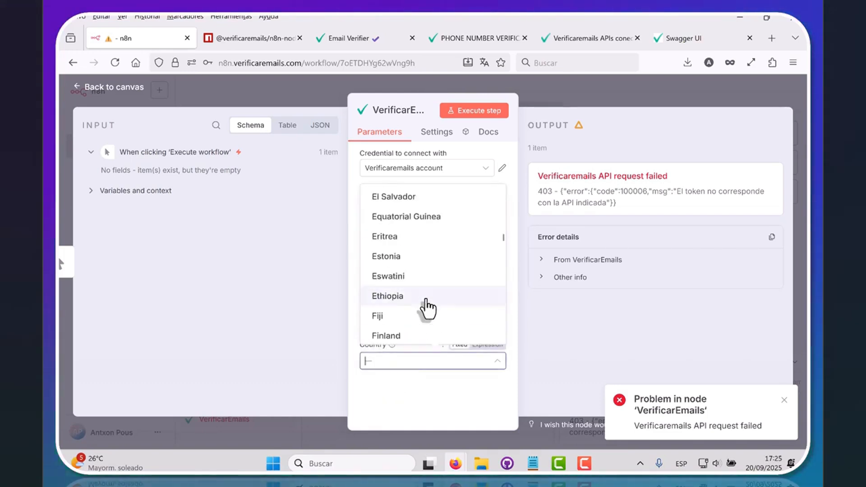
pyautogui.scroll(-8, 426, 309)
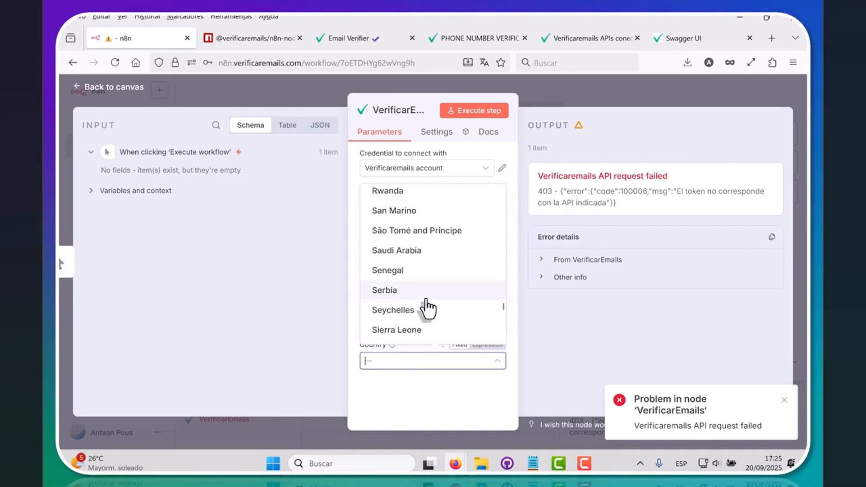
pyautogui.scroll(-3, 427, 309)
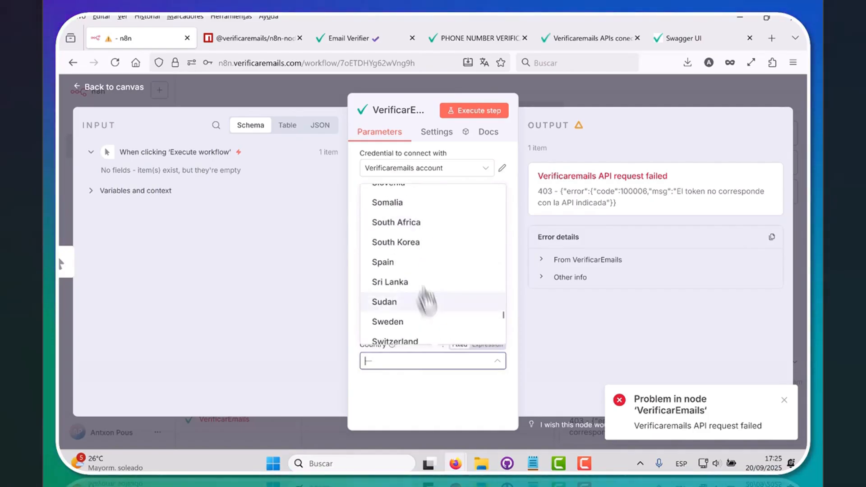
pyautogui.click(410, 264)
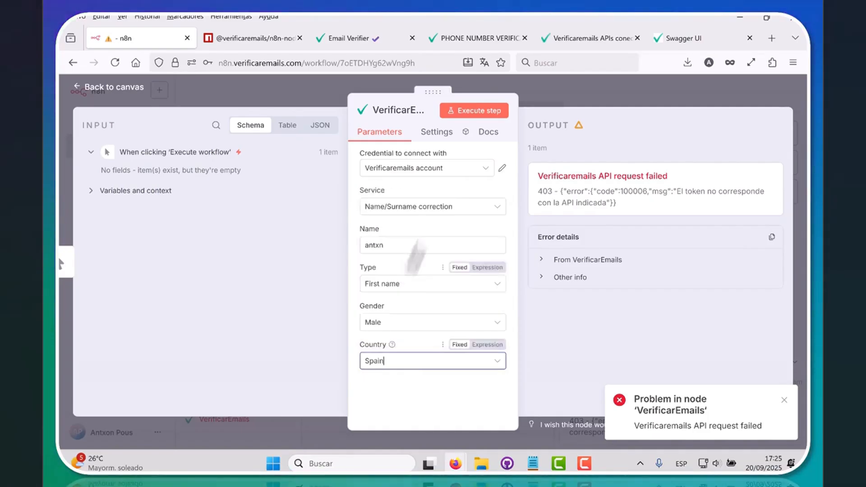
pyautogui.click(476, 115)
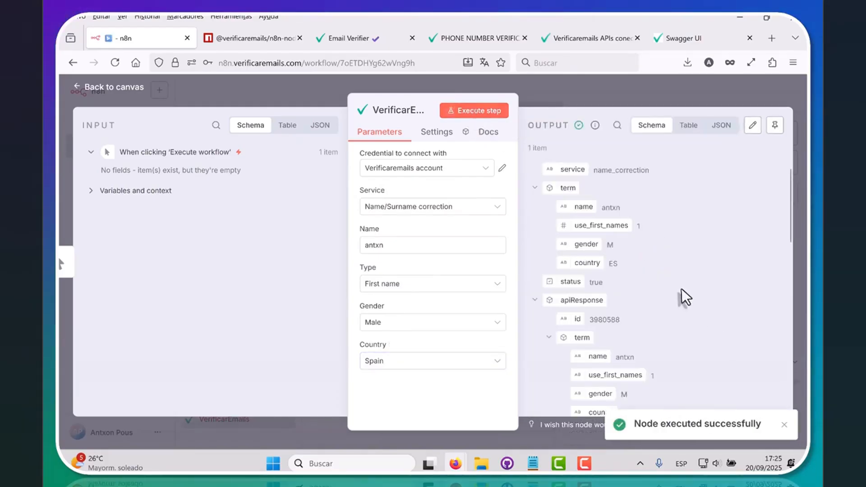
pyautogui.scroll(-10, 681, 289)
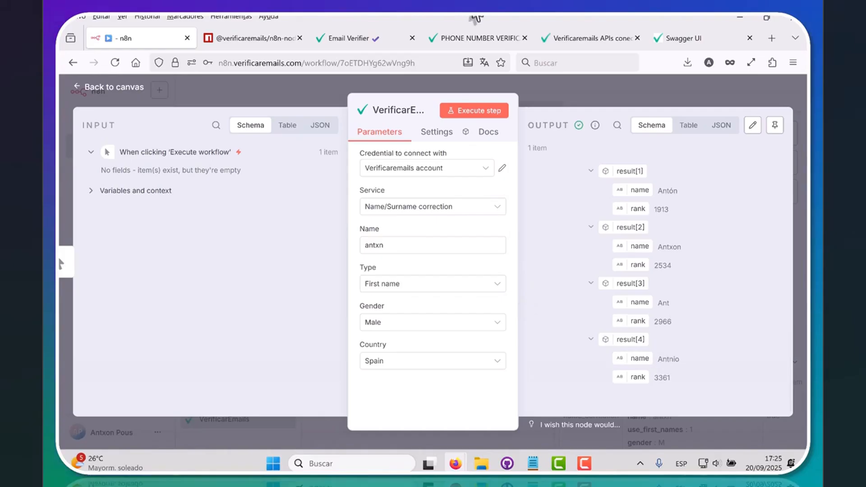
# Step: After reviewing the four ranked name suggestions, open the Service list to choose another check
pyautogui.click(433, 208)
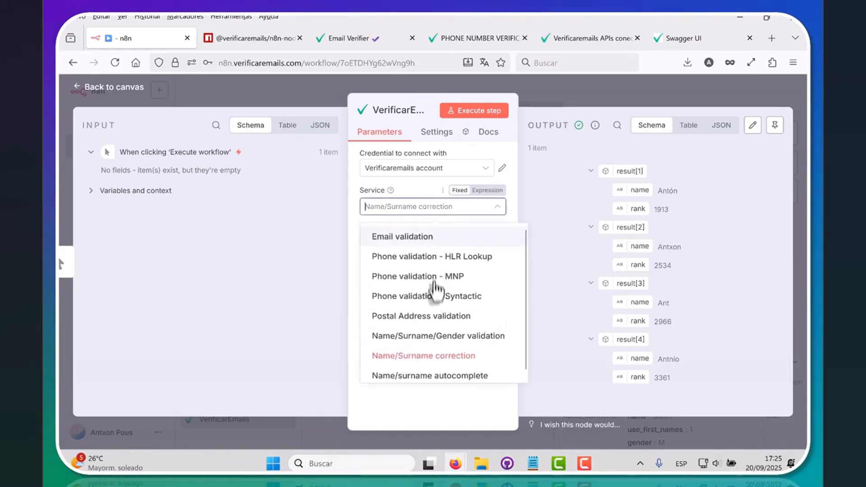